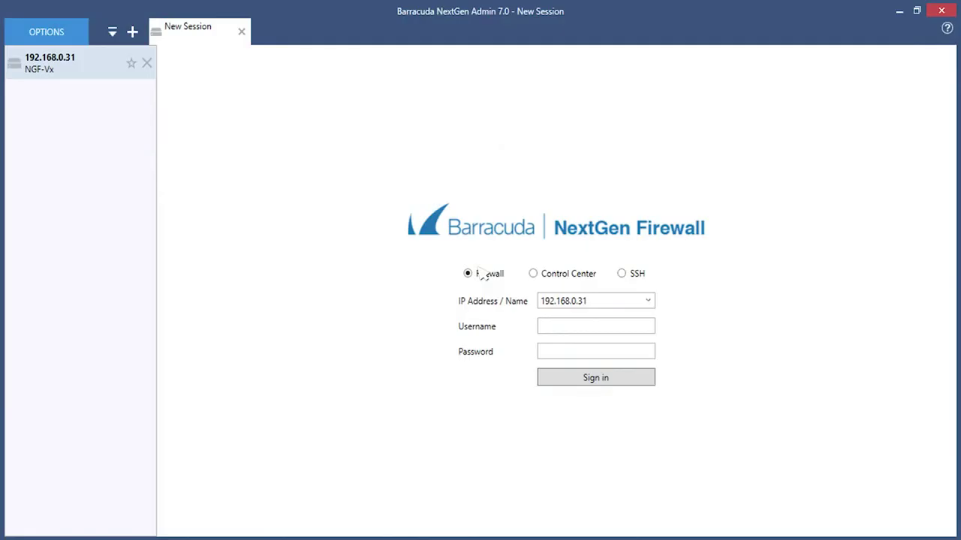
Step: Sign in to the firewall as root with the administrator password
click(629, 334)
text(root)
click(631, 352)
text(*********)
click(619, 384)
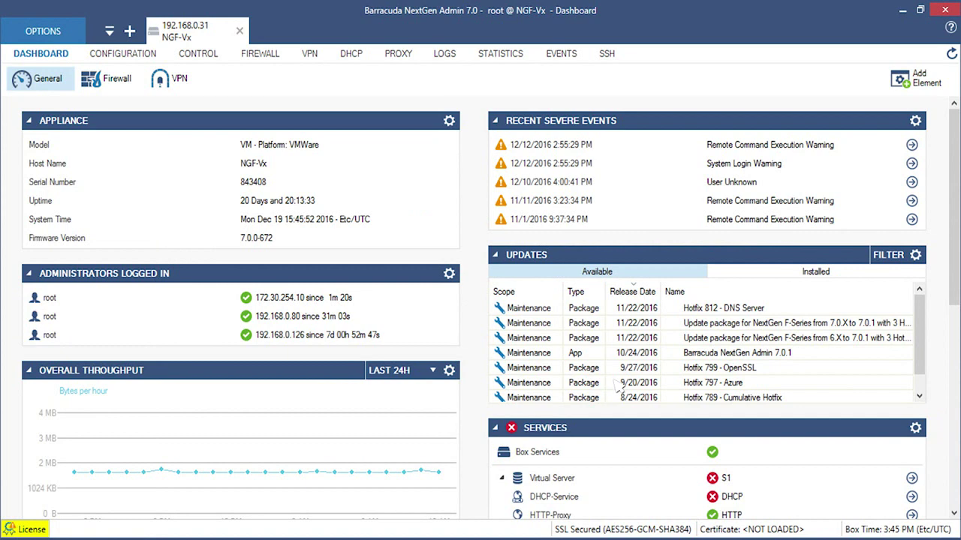
Step: Go to the configuration tree and open virtual server S1's site-to-site VPN settings
click(139, 61)
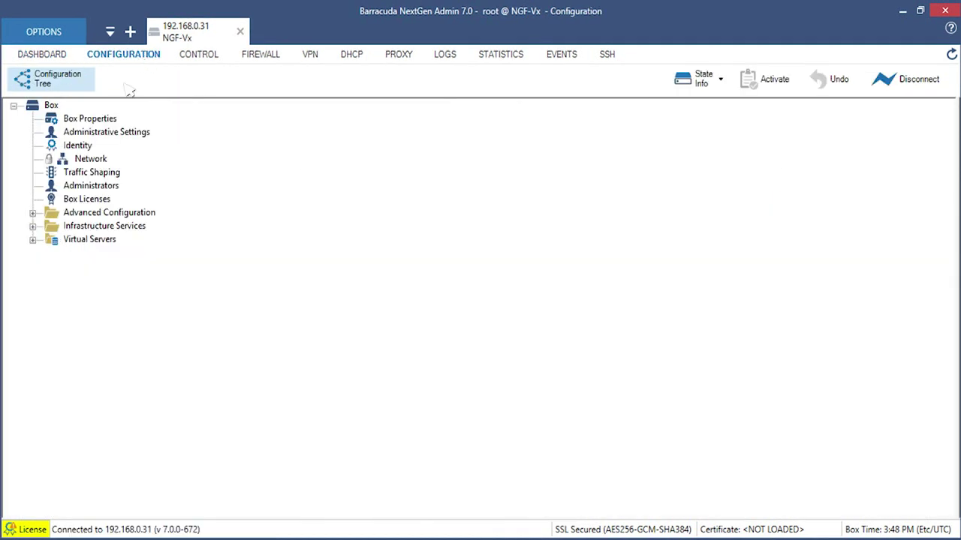
click(33, 240)
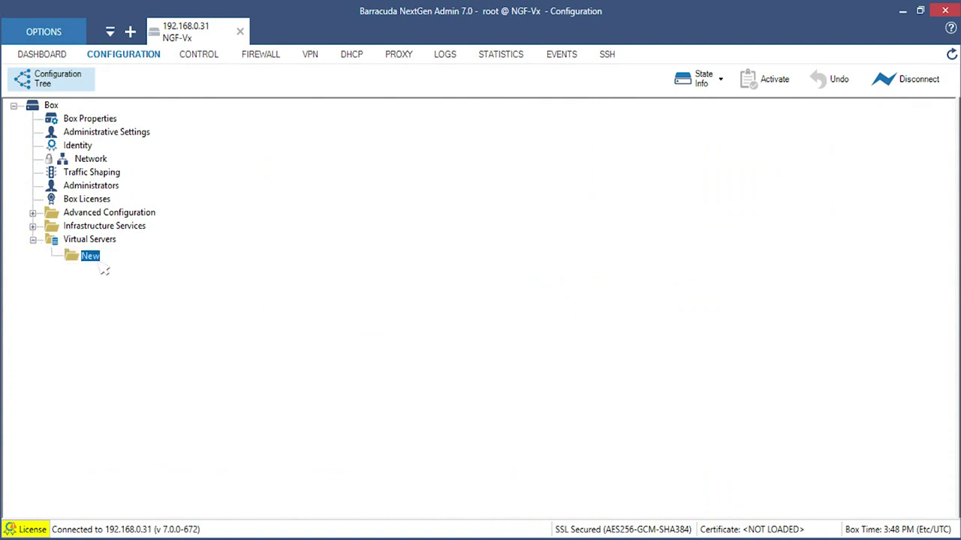
text(S1)
key(Return)
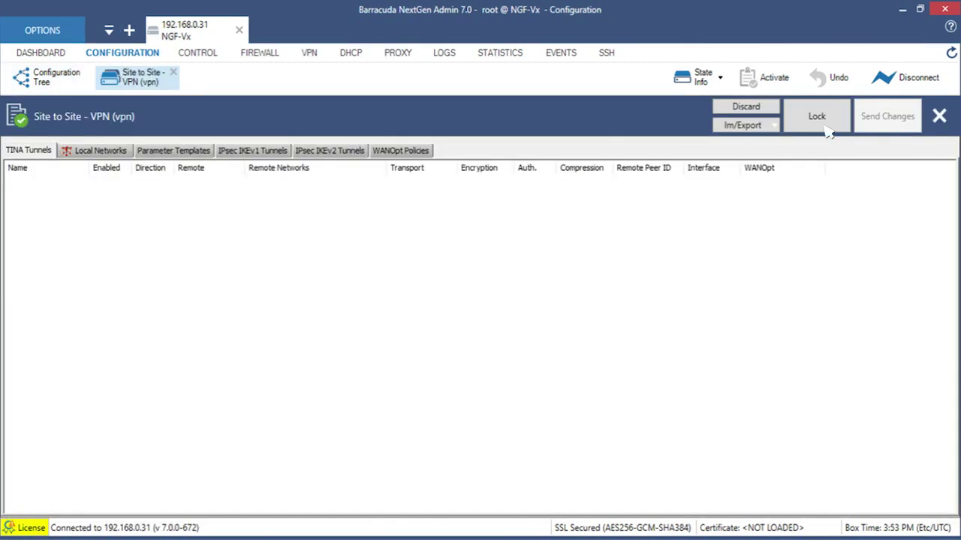
Step: Lock the VPN configuration and bring up the IPsec IKEv1 Tunnels list's actions menu
click(826, 129)
click(266, 151)
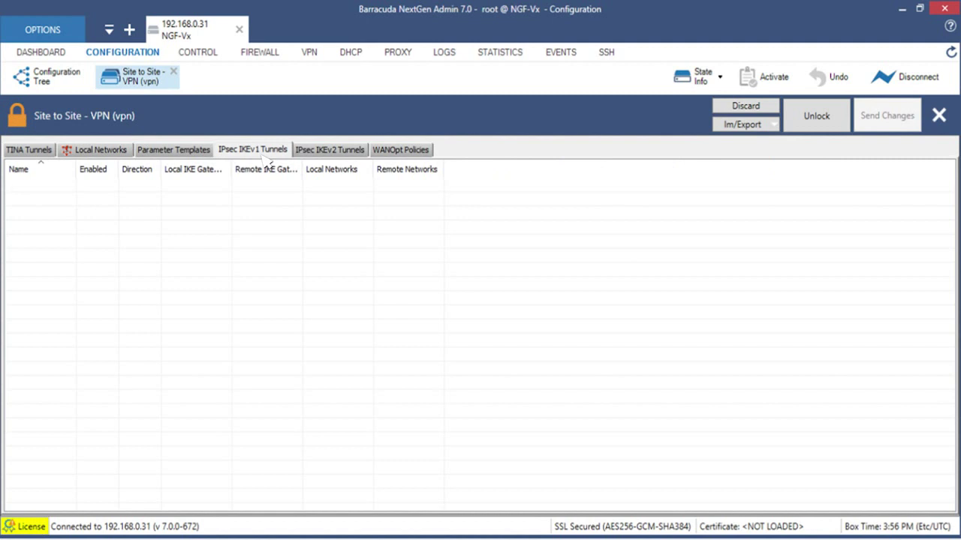
right_click(97, 194)
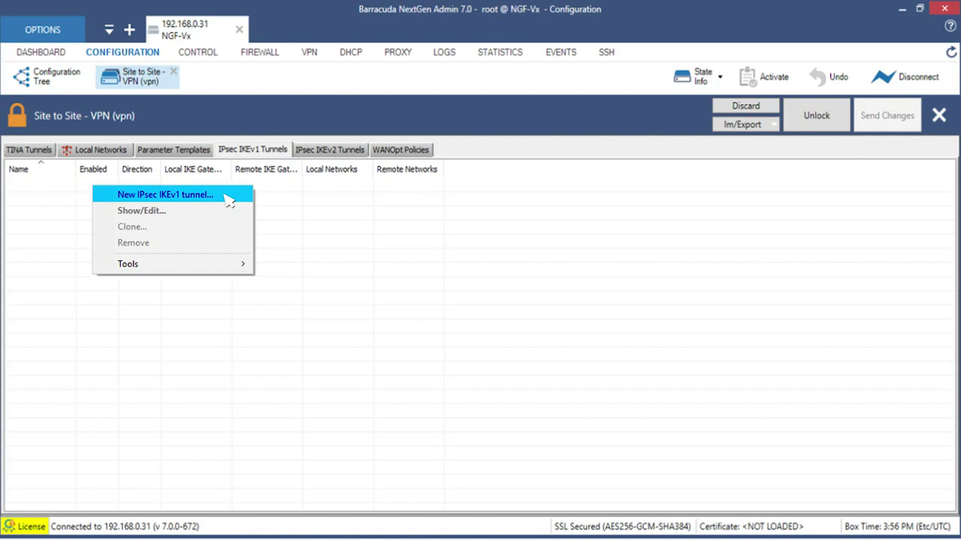
Step: Create a new IPsec IKEv1 tunnel named 'VPN Test' with Phase 1 hash SHA
click(227, 197)
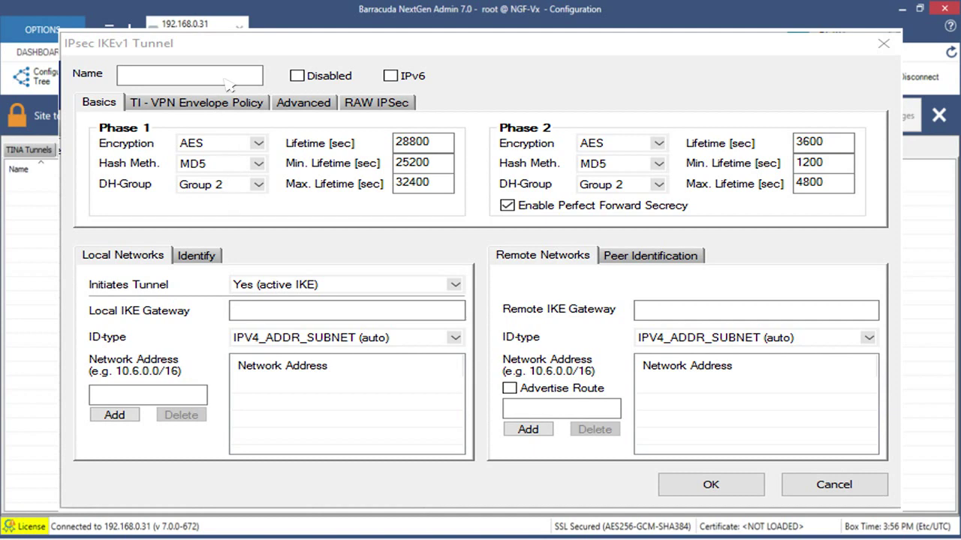
text(VPN Test)
click(259, 165)
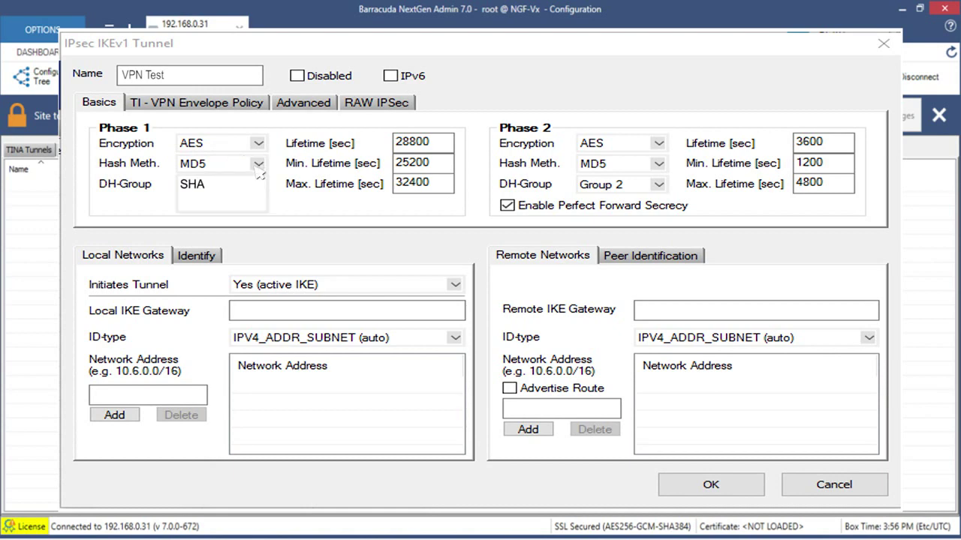
click(218, 188)
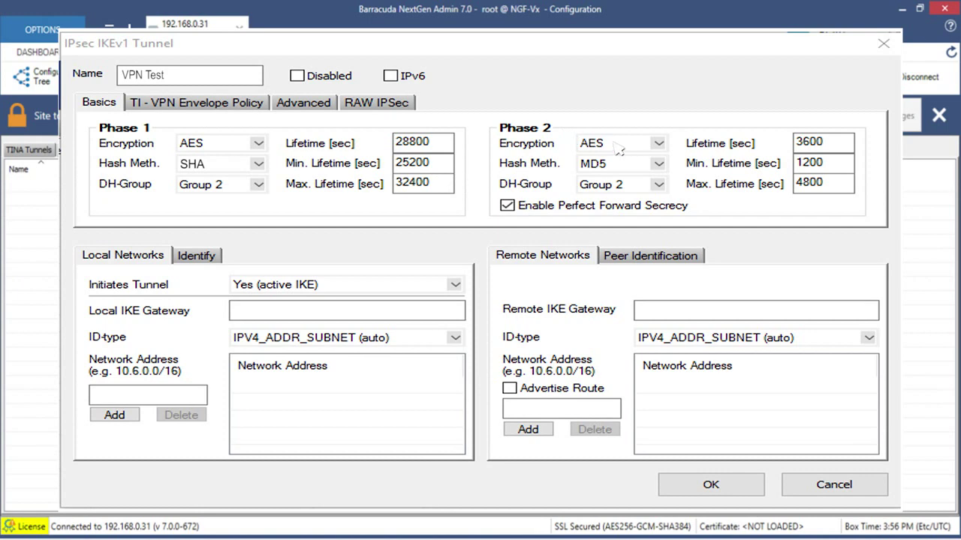
click(661, 165)
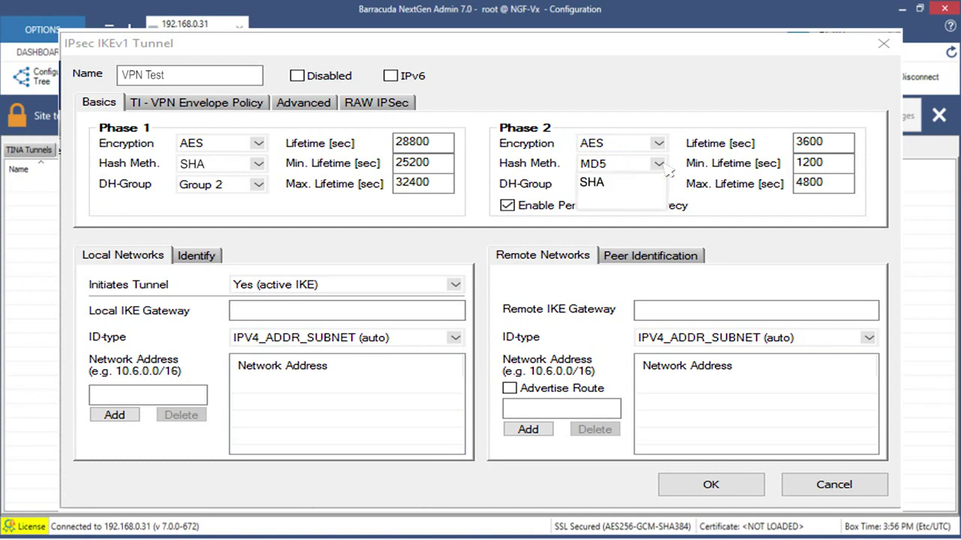
Step: Choose SHA as the Phase 2 hash method
click(613, 184)
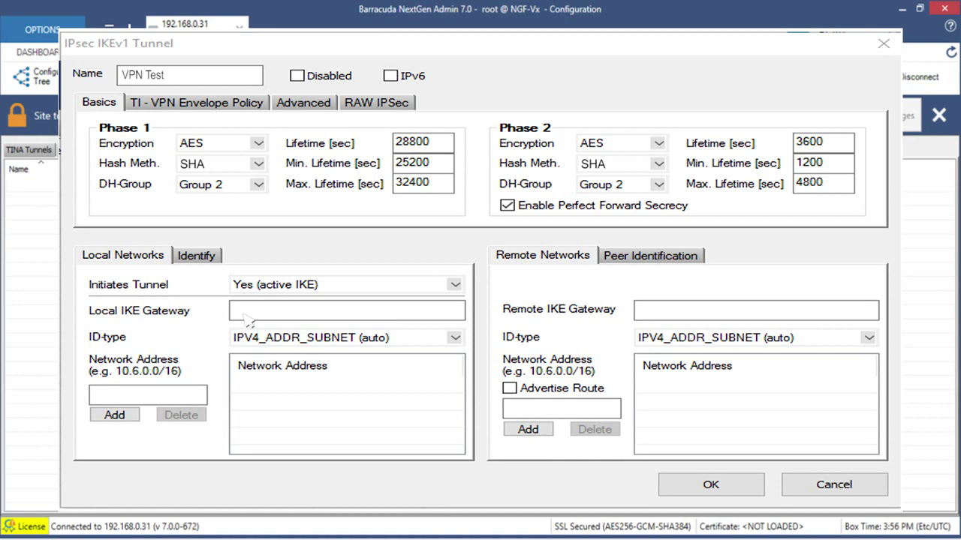
Step: Set local IKE gateway 10.0.10.250 and add local network 172.16.0.0/24
text(10.0.10.250)
text(172.16.0.0/24)
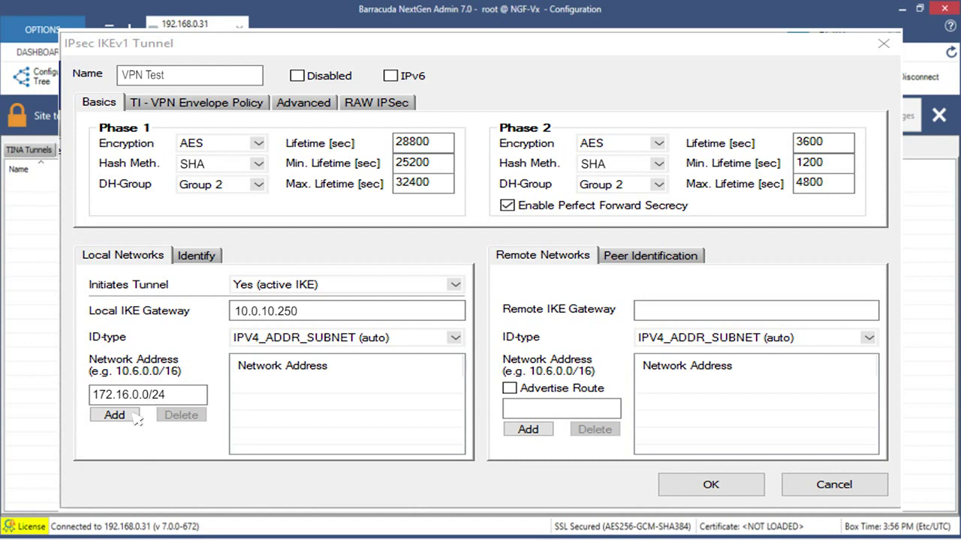
click(135, 416)
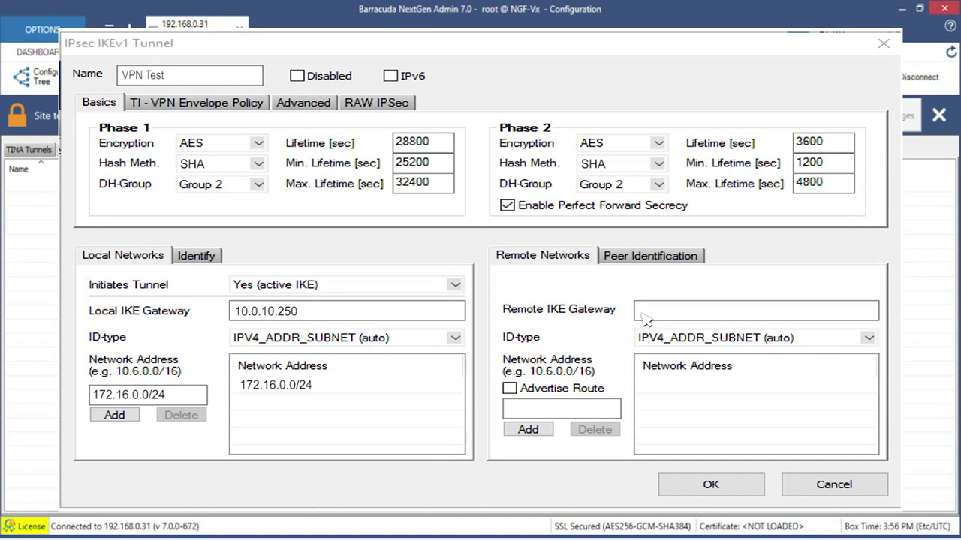
Step: Set remote IKE gateway 10.0.12.253 and add remote network 10.0.81.0/24
text(10.0.12.253)
text(10.0.81.0/24)
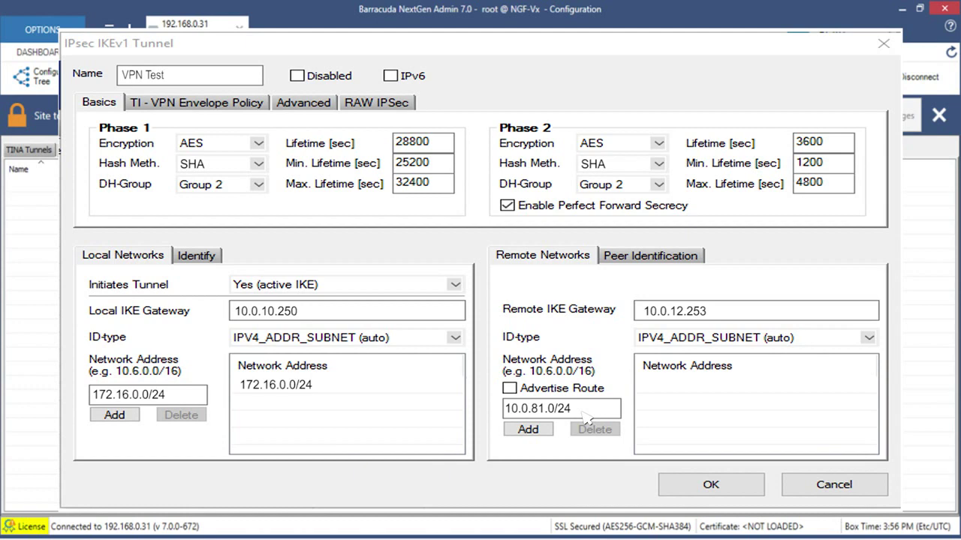
click(549, 437)
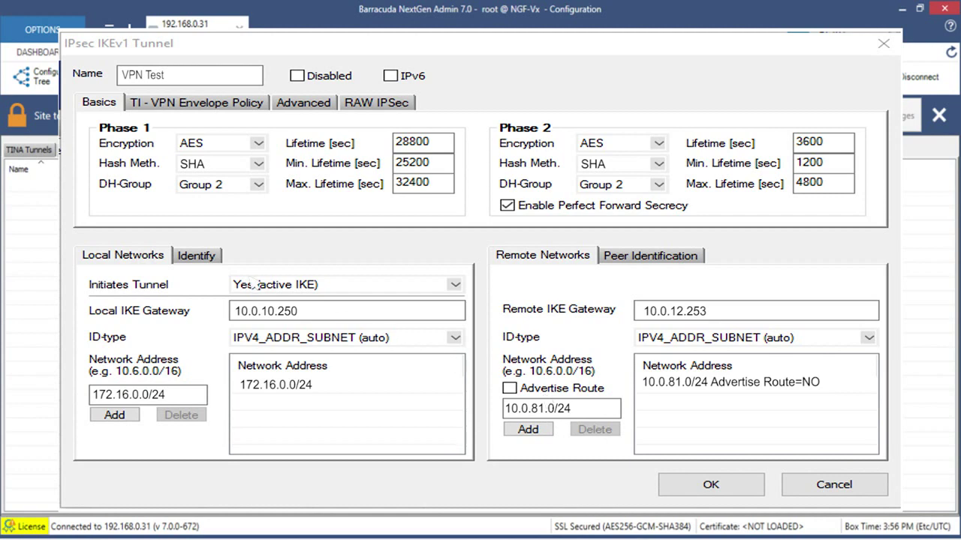
click(197, 257)
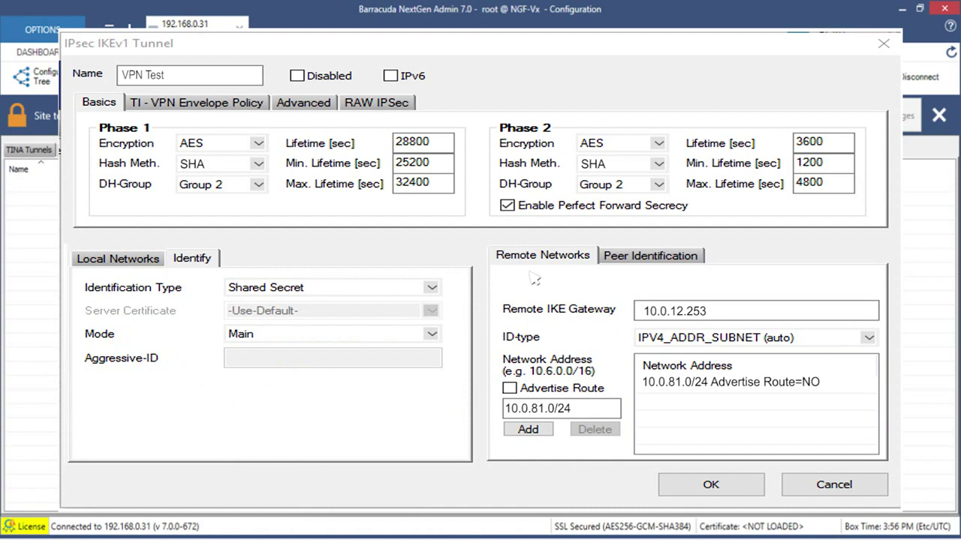
Step: Enter the tunnel's shared secret on the Peer Identification tab
click(702, 257)
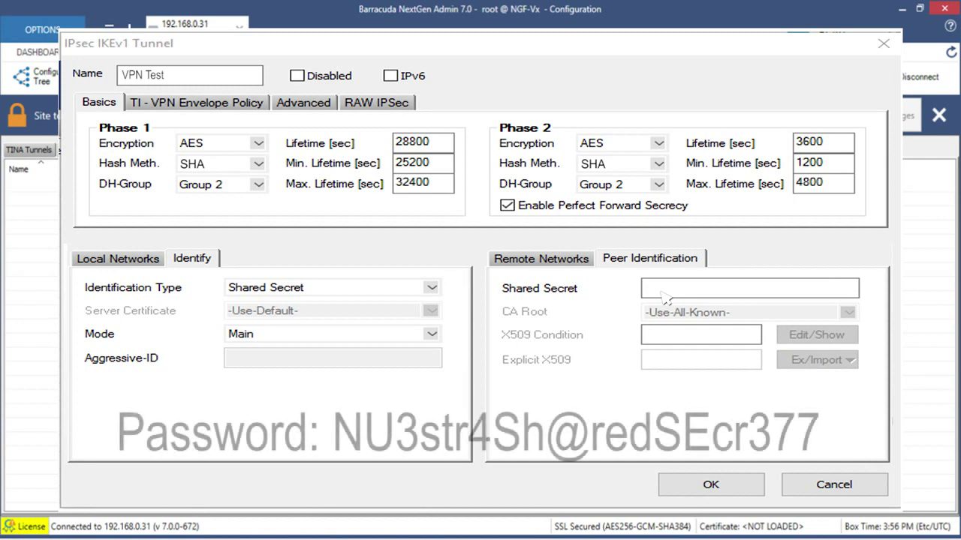
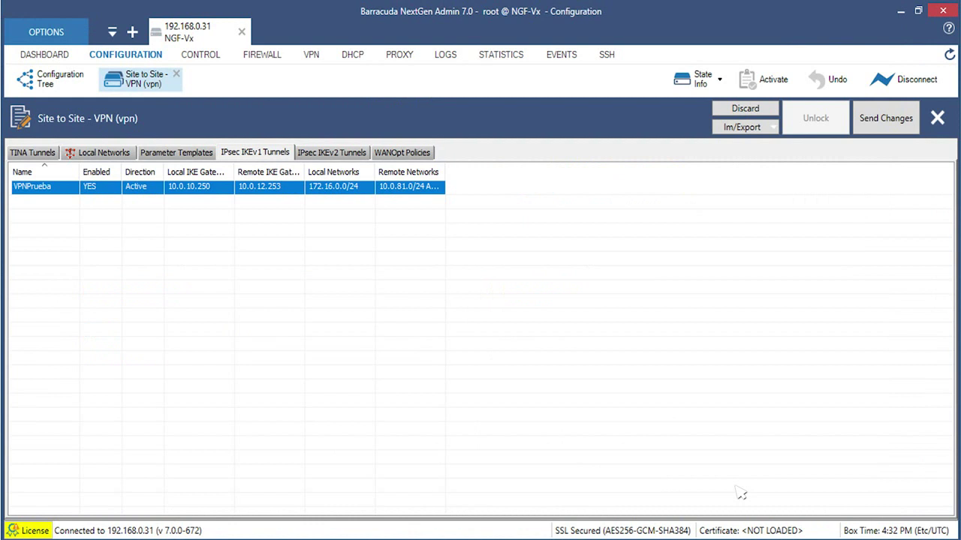
Step: Send the tunnel changes to the firewall and activate them
click(906, 124)
click(773, 81)
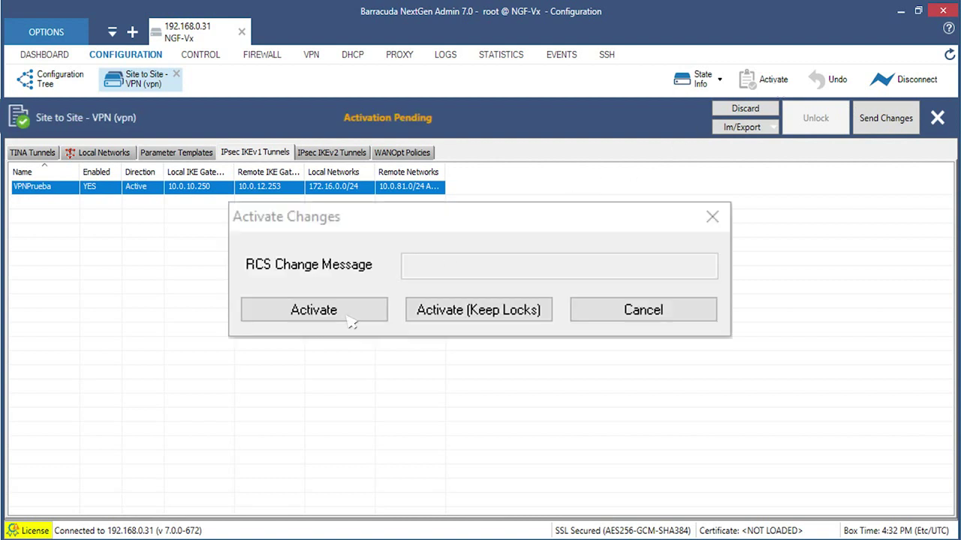
click(313, 310)
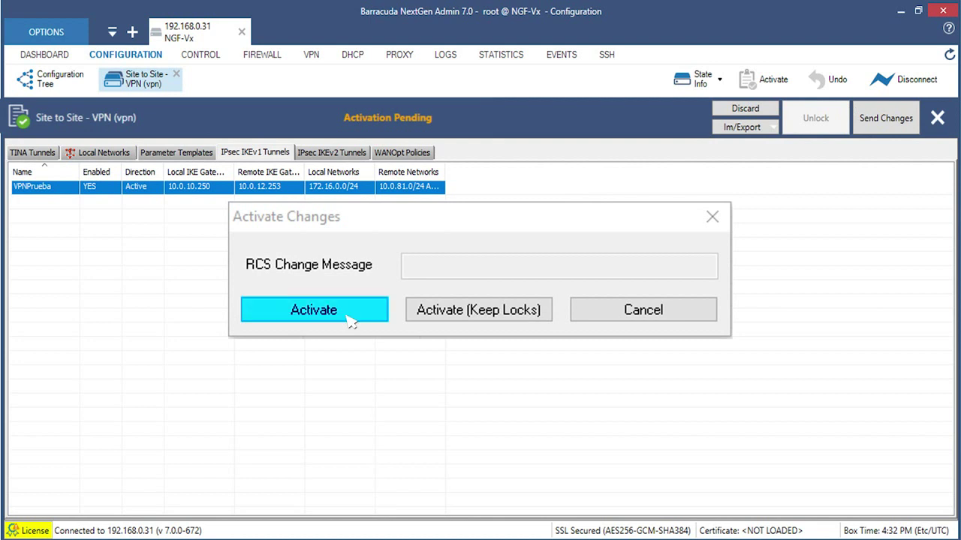